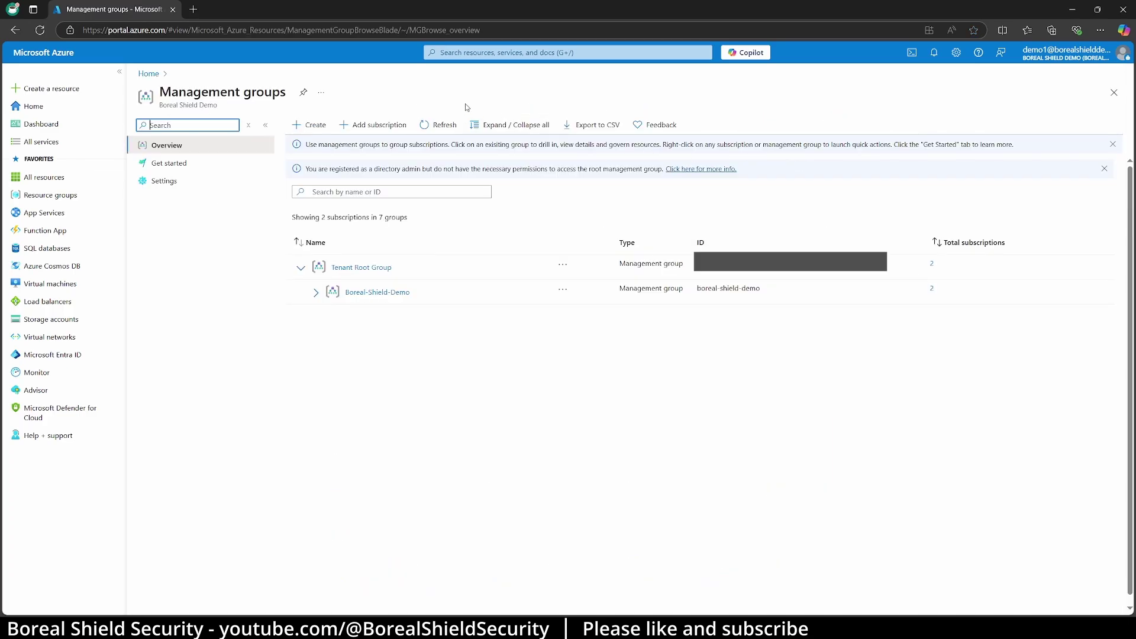
# Step: Expand the management group hierarchy and open the resource group rg-demo-blobstorage-001 in the Demo01 subscription
pyautogui.click(497, 125)
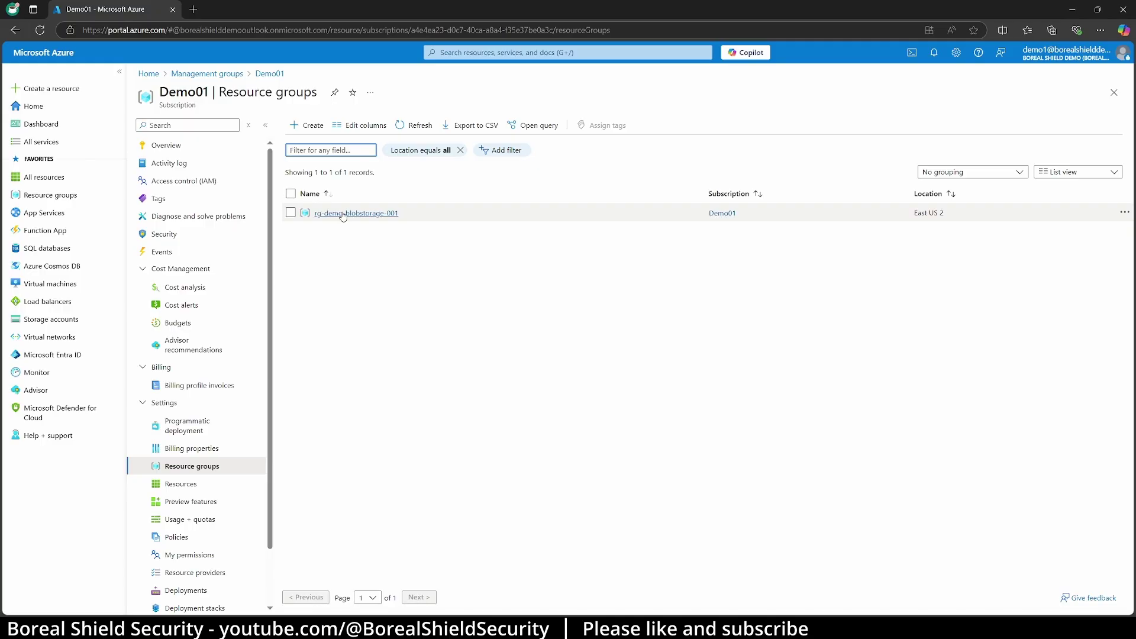
pyautogui.click(342, 214)
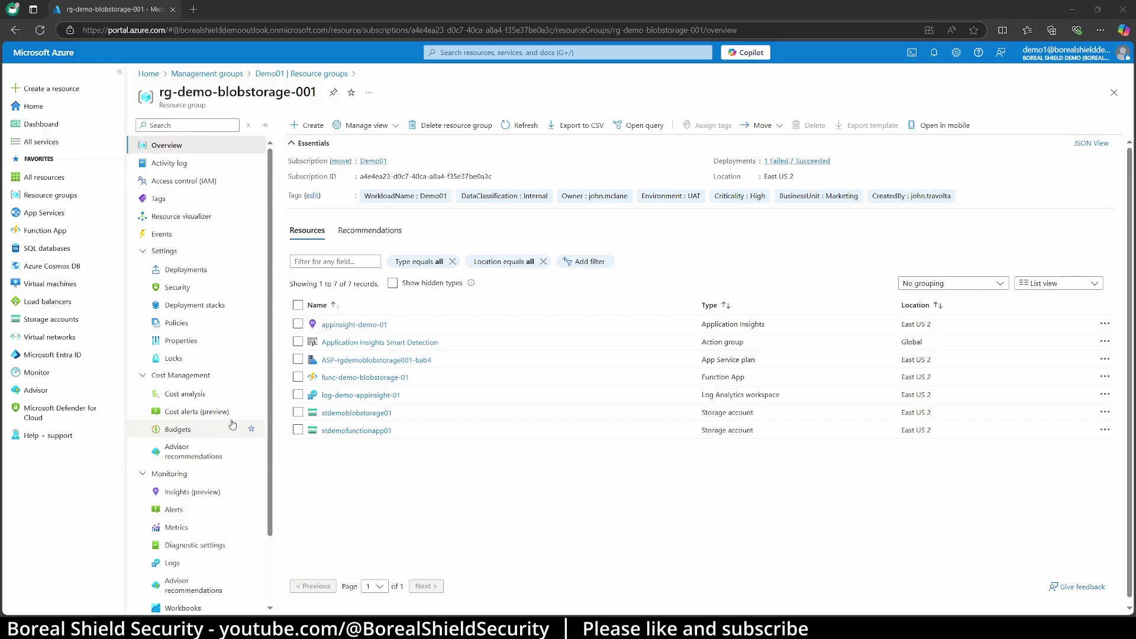
pyautogui.moveTo(152, 96); pyautogui.dragTo(336, 106)
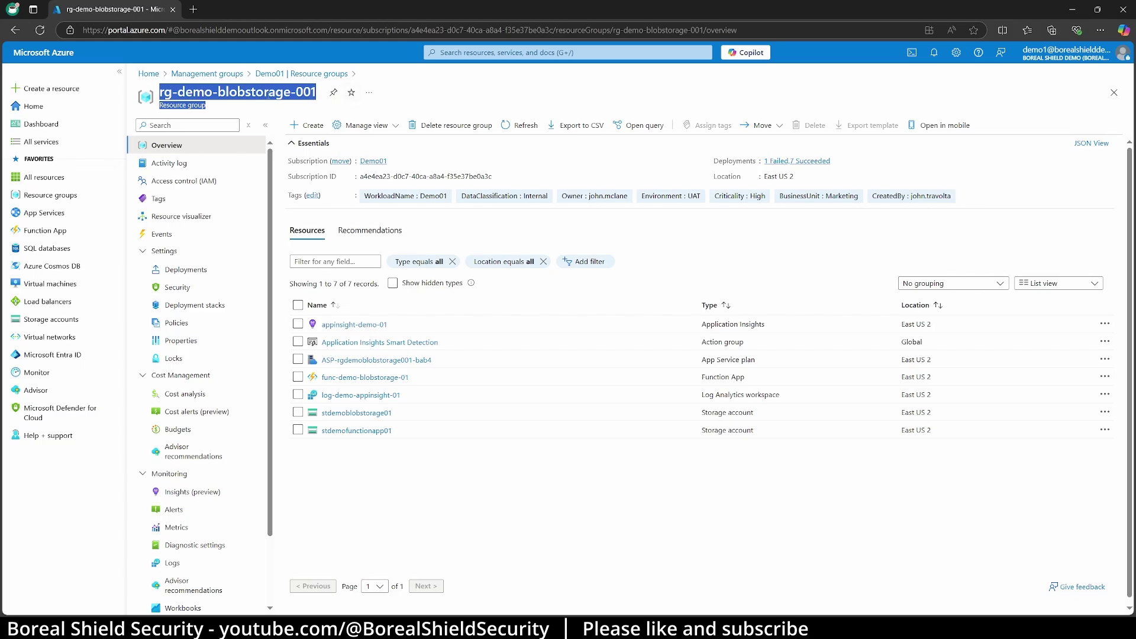
pyautogui.click(578, 498)
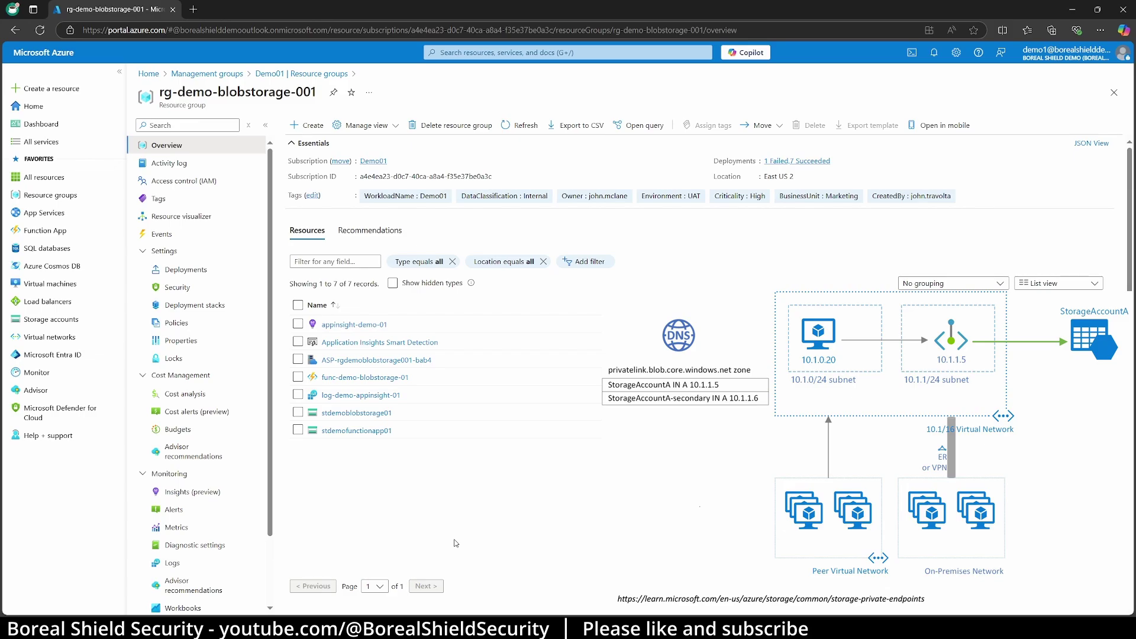
# Step: Open the storage account stdemoblobstorage01 and view its containers and access keys, discarding any unsaved edits
pyautogui.click(351, 413)
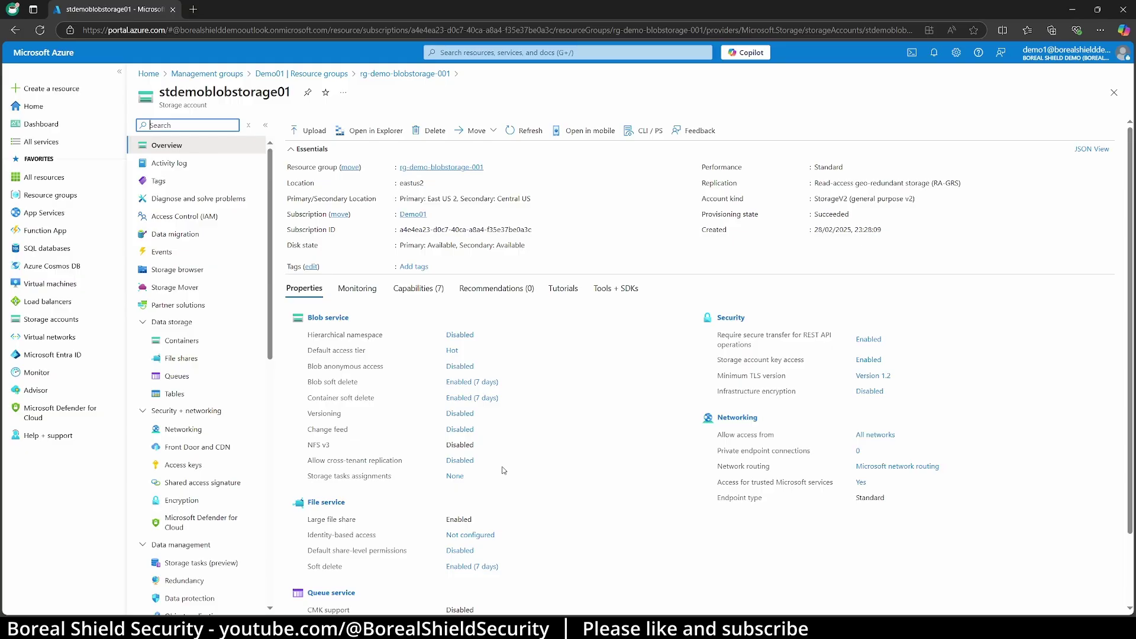
pyautogui.click(182, 340)
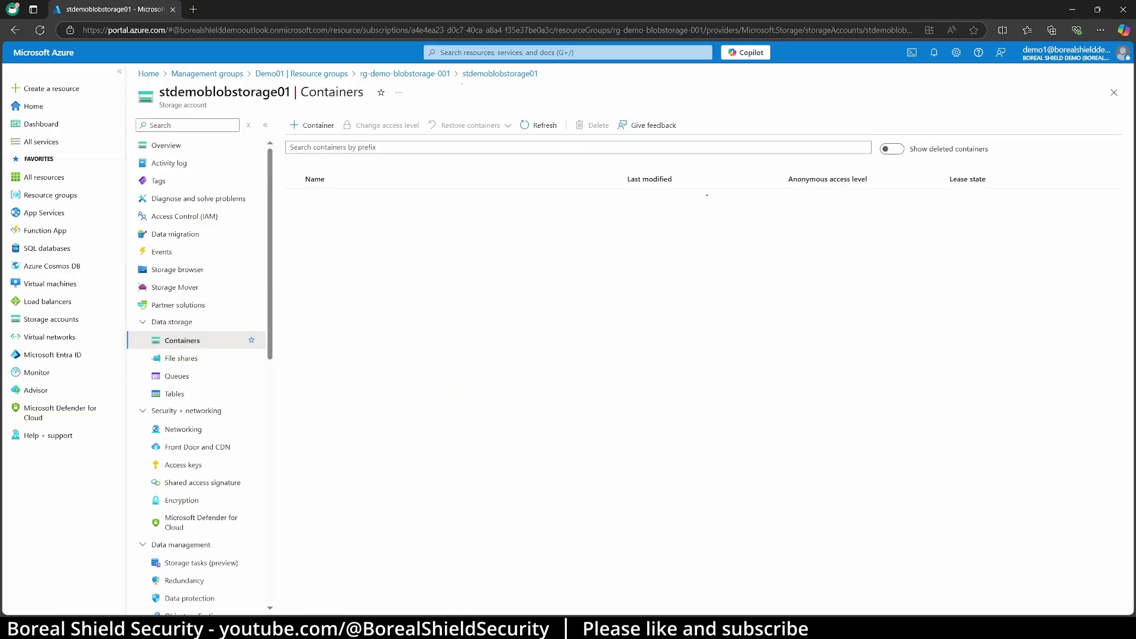
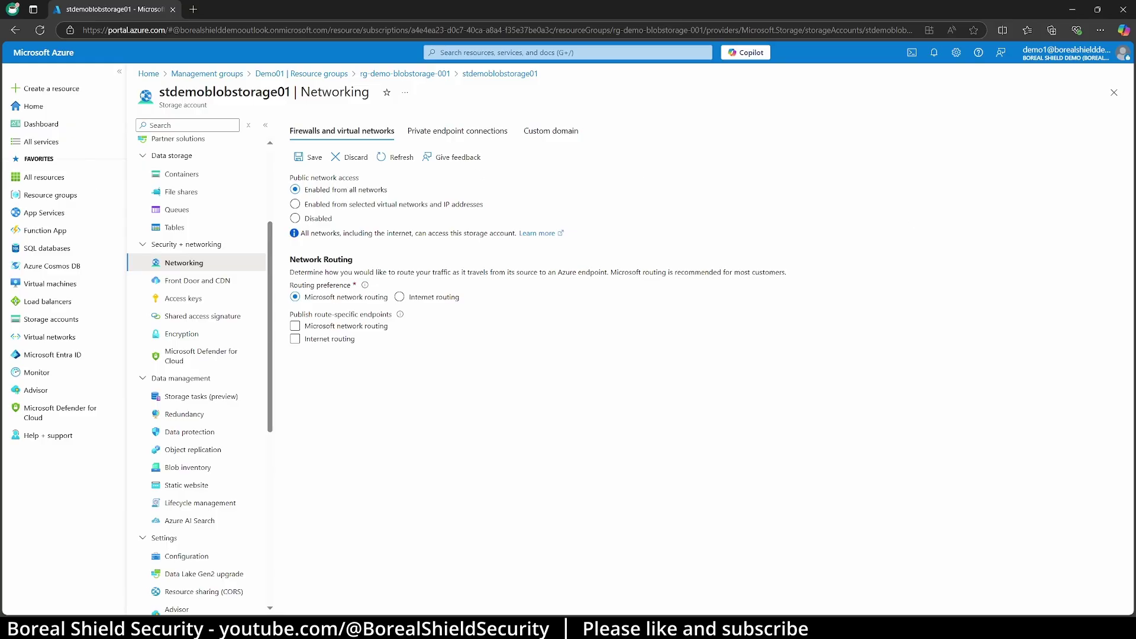
pyautogui.click(175, 299)
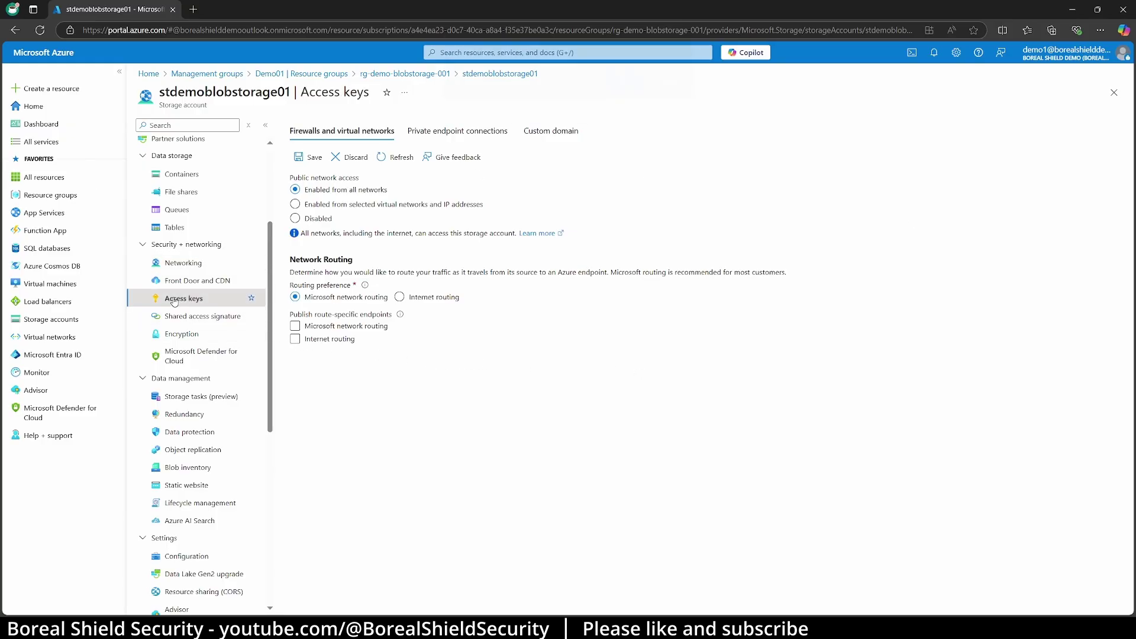
pyautogui.click(621, 92)
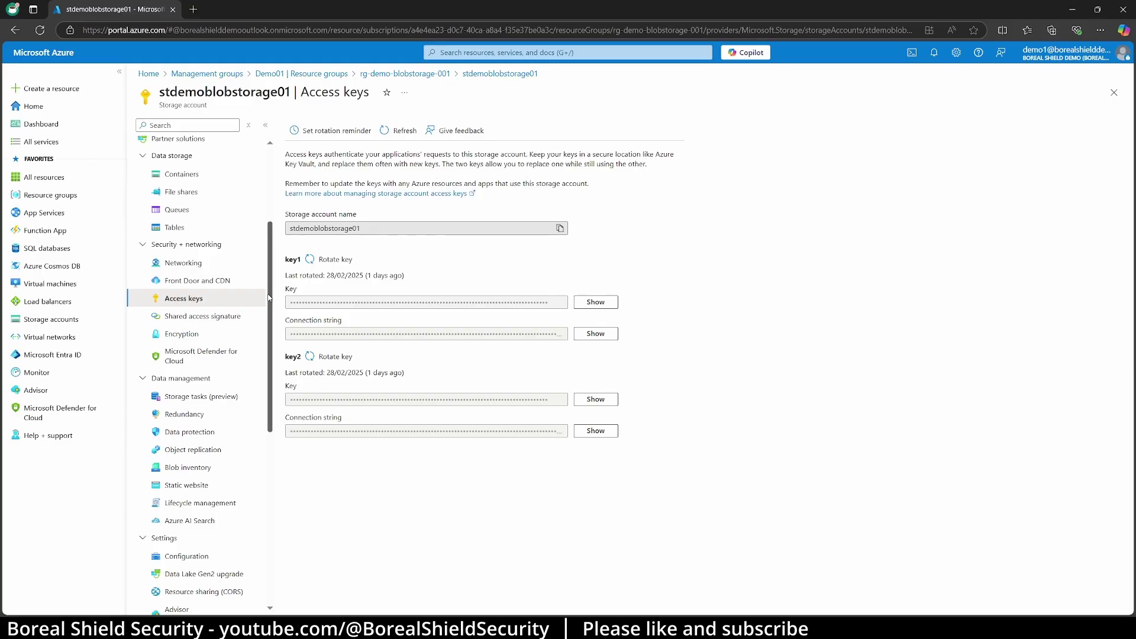
# Step: Try limiting the account-level shared access signature to Blob, without Write and Delete permissions, ending 2025-03-04, and reload the form
pyautogui.click(202, 316)
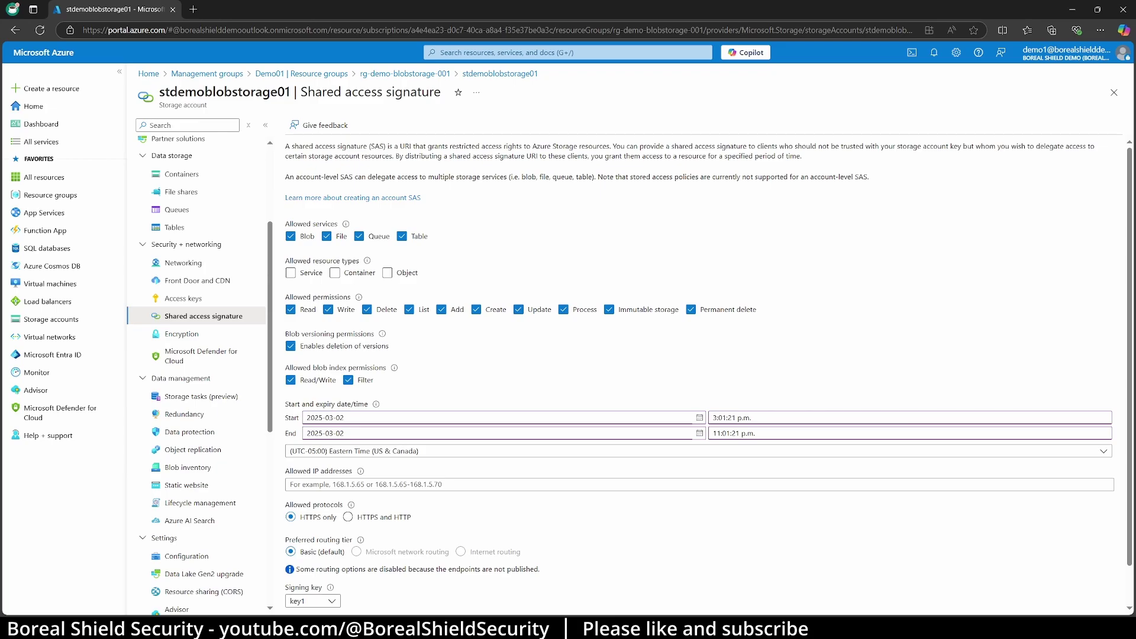
pyautogui.scroll(-1, 349, 284)
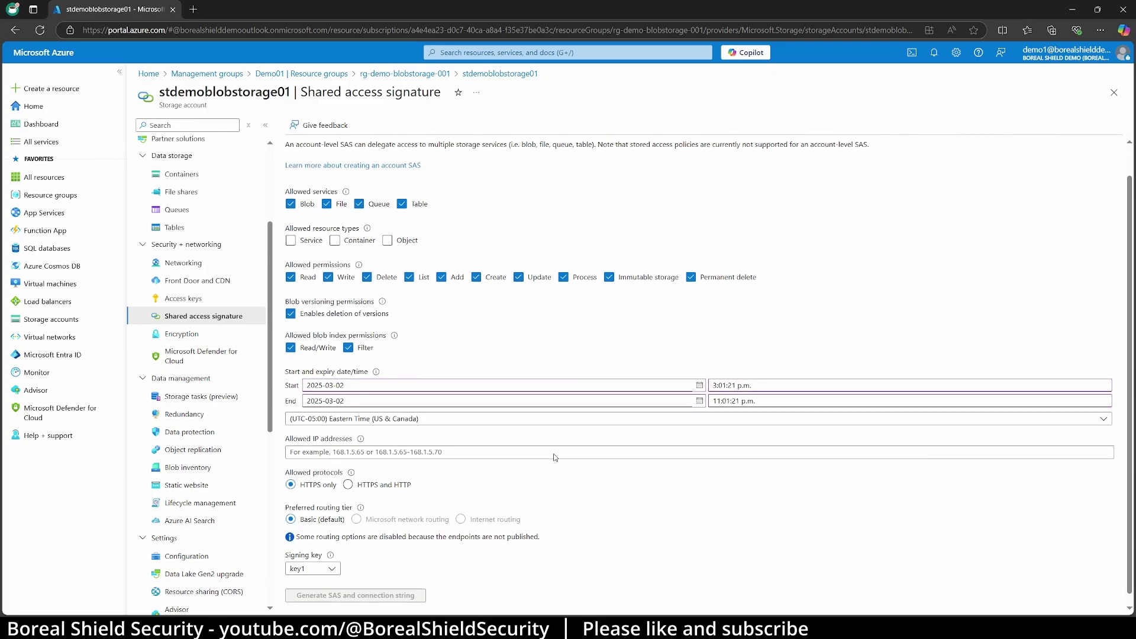
pyautogui.click(328, 267)
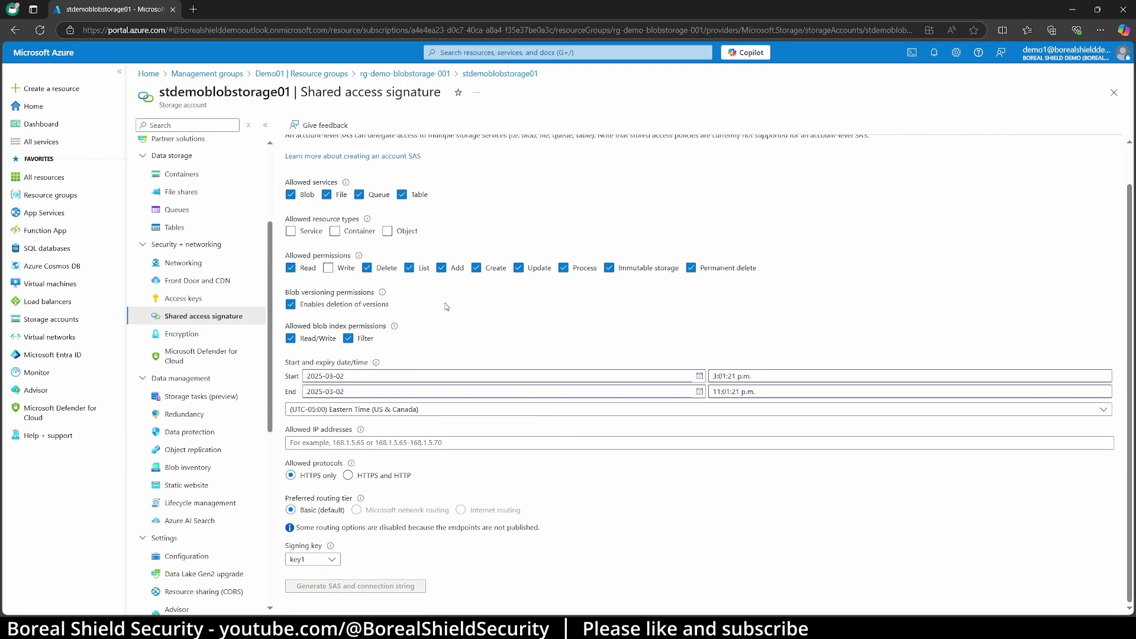
pyautogui.click(367, 268)
pyautogui.click(327, 195)
pyautogui.click(360, 195)
pyautogui.click(401, 194)
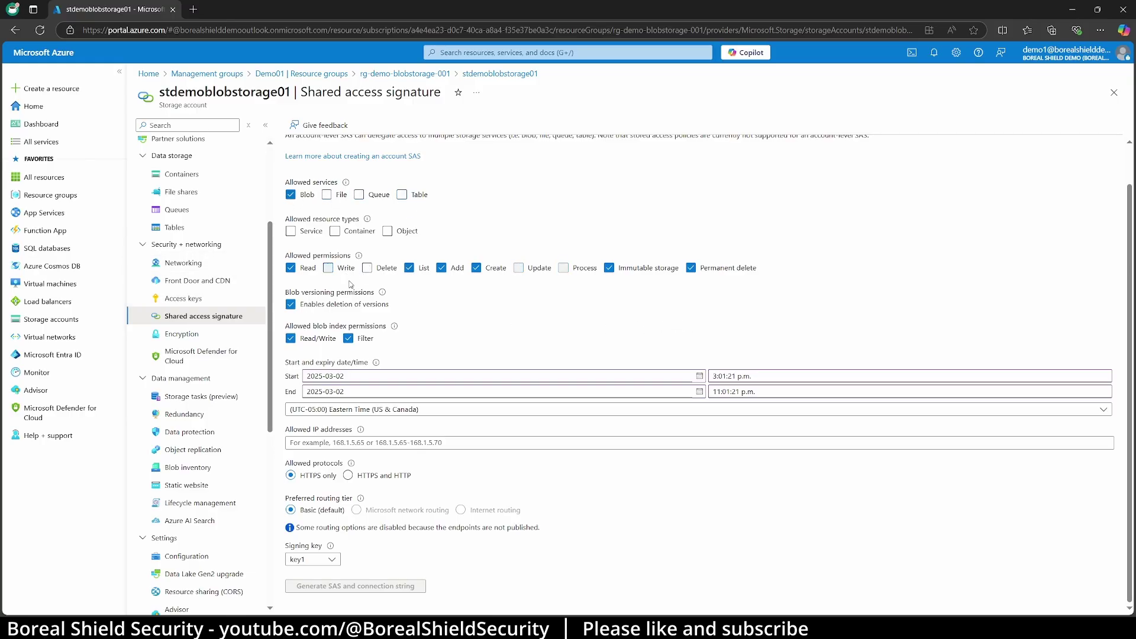
pyautogui.click(699, 392)
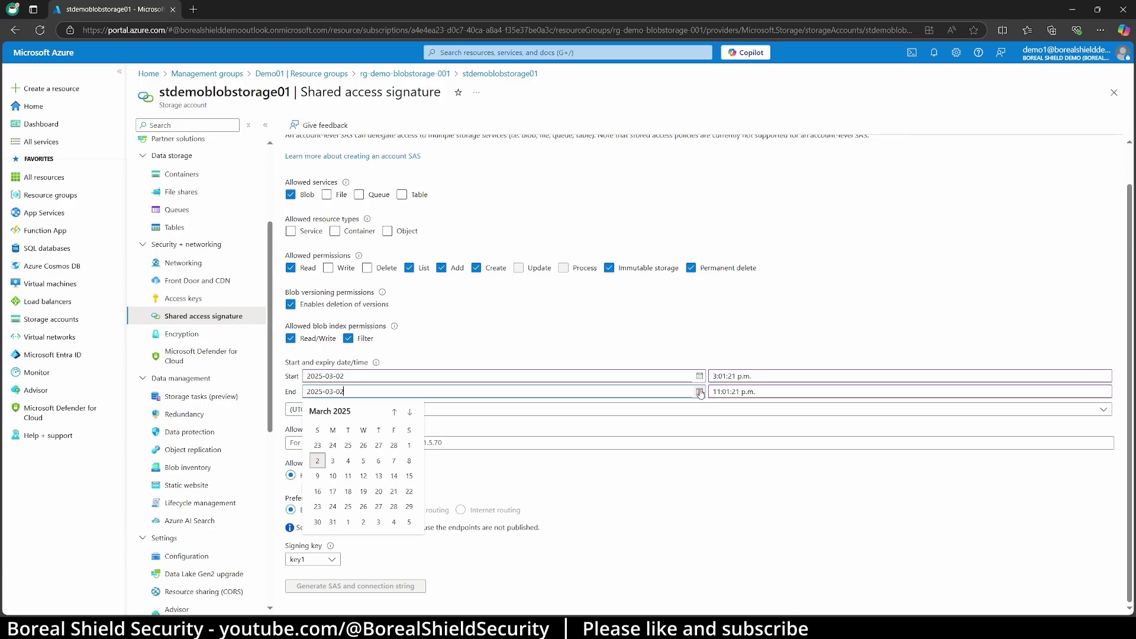
pyautogui.click(347, 462)
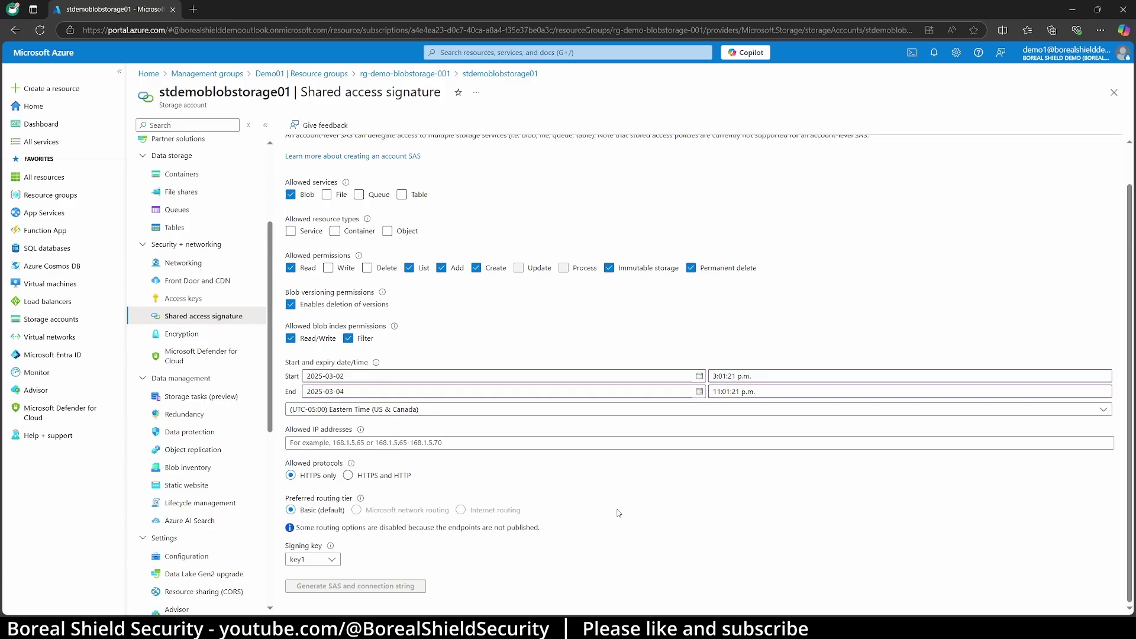
pyautogui.click(203, 316)
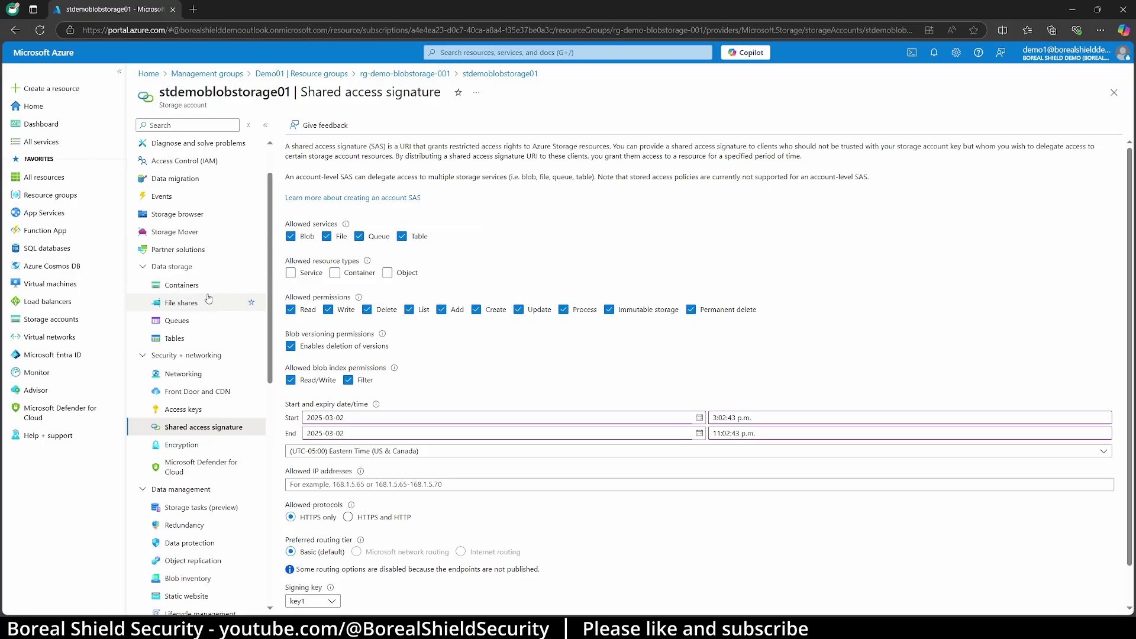
# Step: View the shared access tokens of container01 and the expiry date setting of the account's shared access signature
pyautogui.click(181, 285)
pyautogui.click(331, 215)
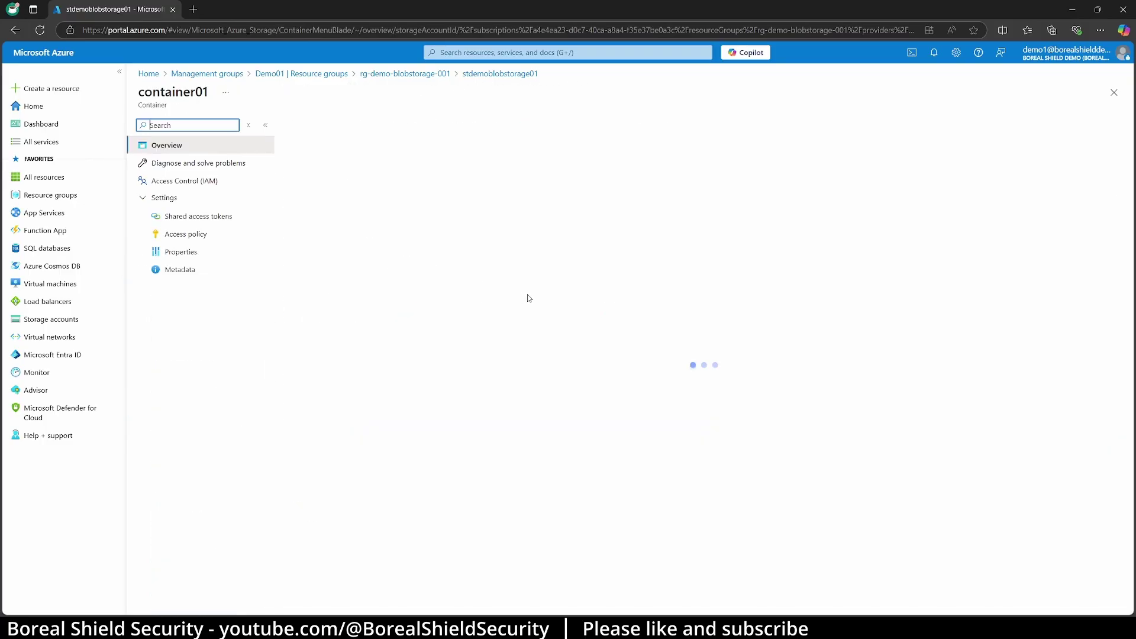
pyautogui.click(237, 215)
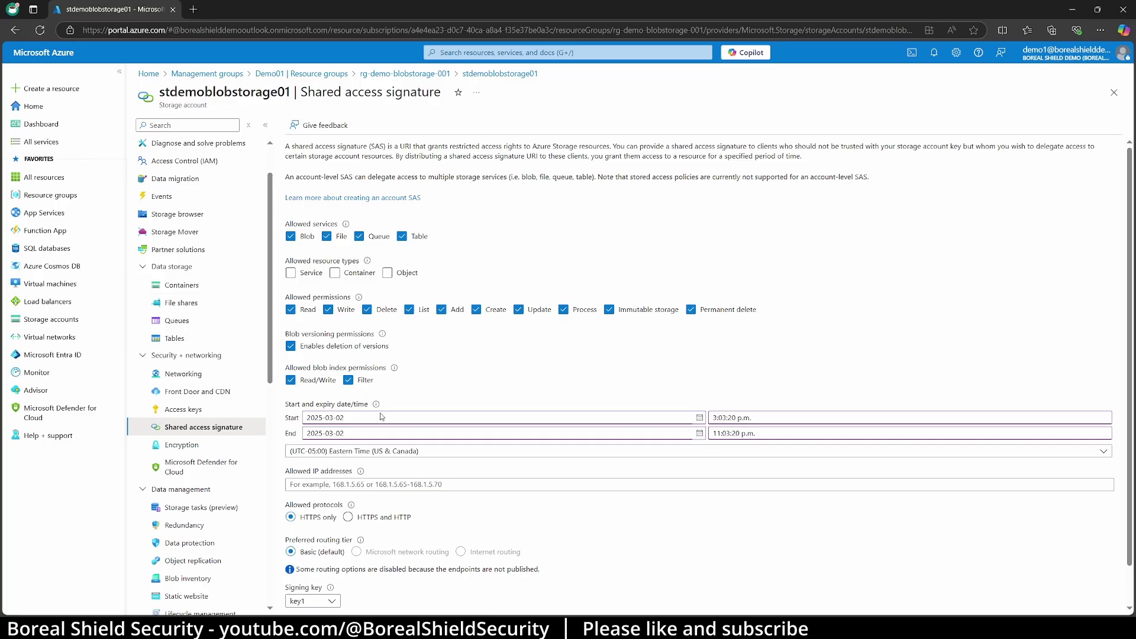
pyautogui.click(379, 433)
# Step: Try setting storage account key access to Disabled in the storage account's configuration
pyautogui.click(187, 500)
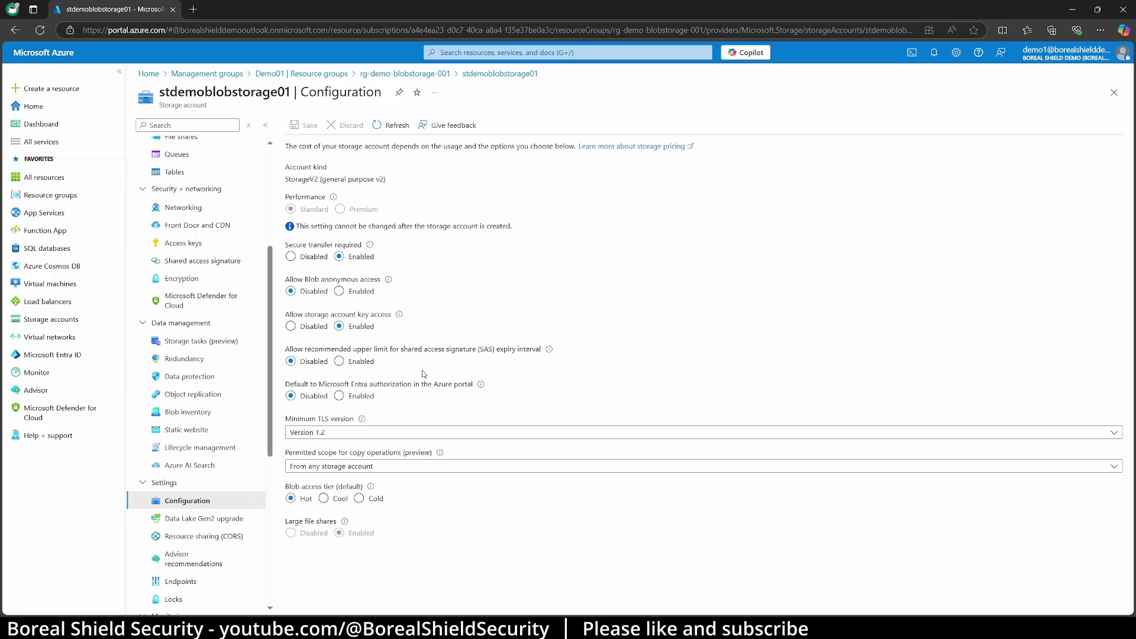
pyautogui.click(308, 330)
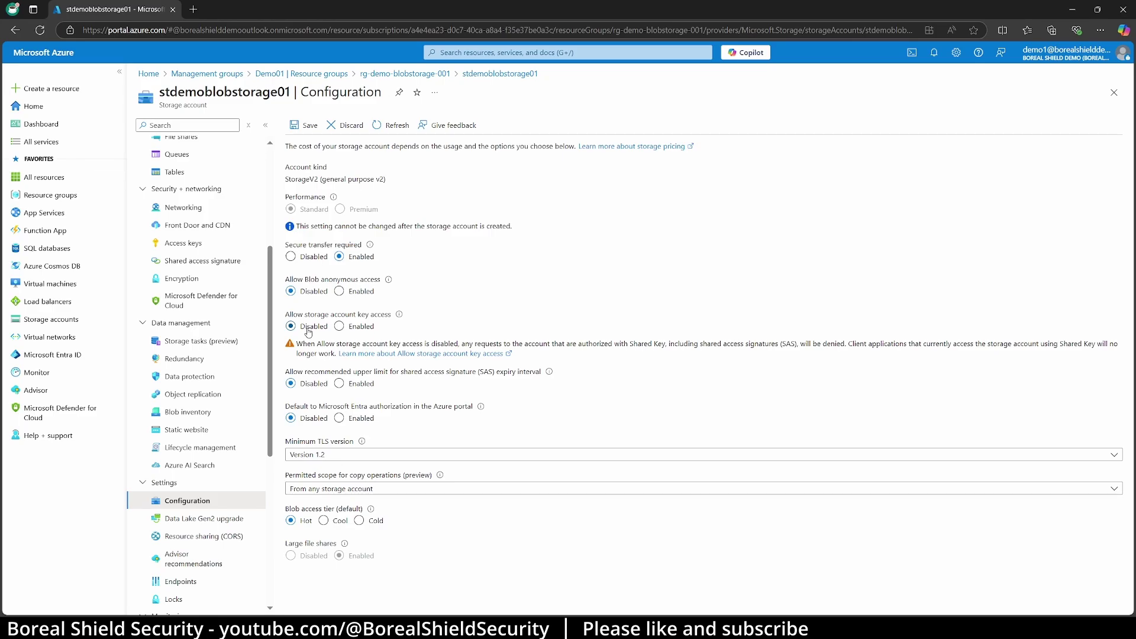
pyautogui.scroll(5, 184, 237)
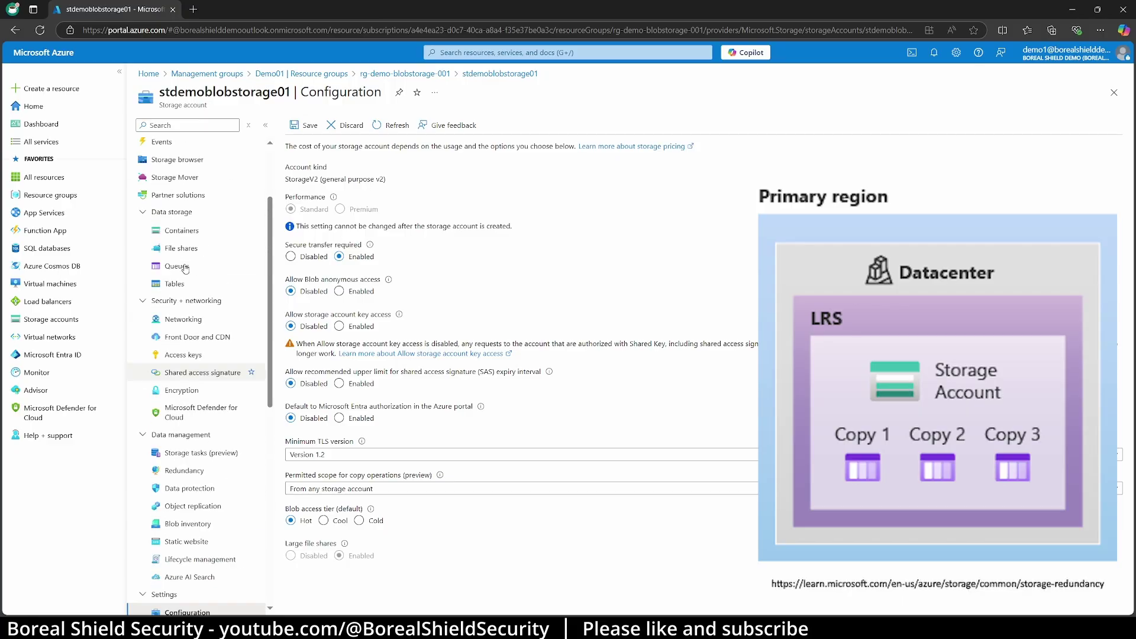
# Step: View the storage account's access control role assignments, discarding the unsaved configuration edits
pyautogui.click(185, 218)
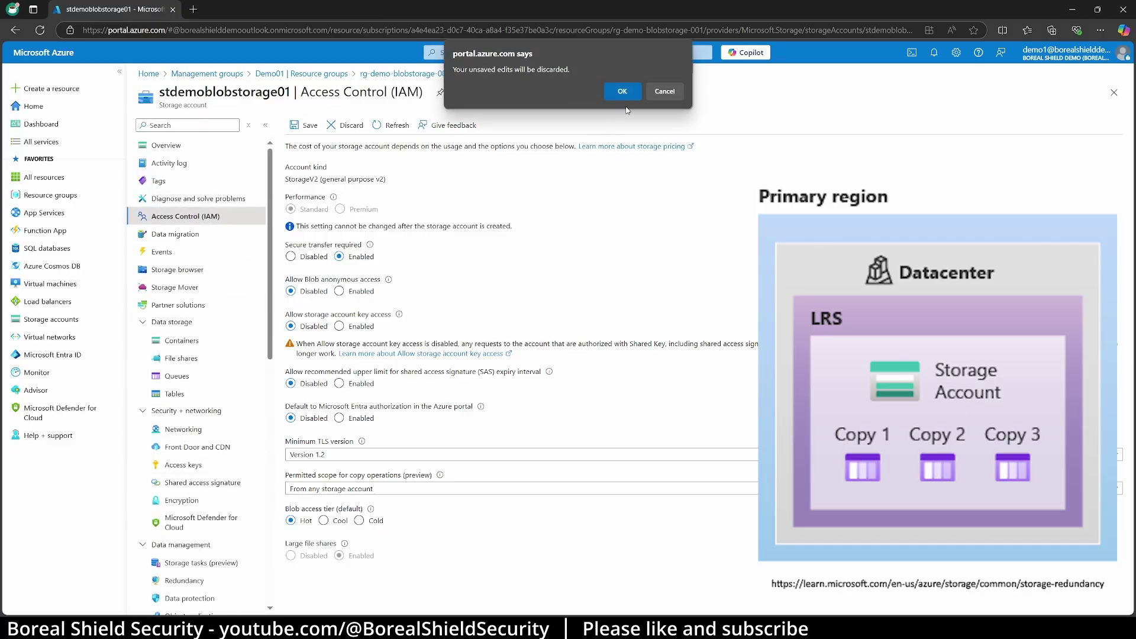
pyautogui.click(622, 90)
pyautogui.click(376, 154)
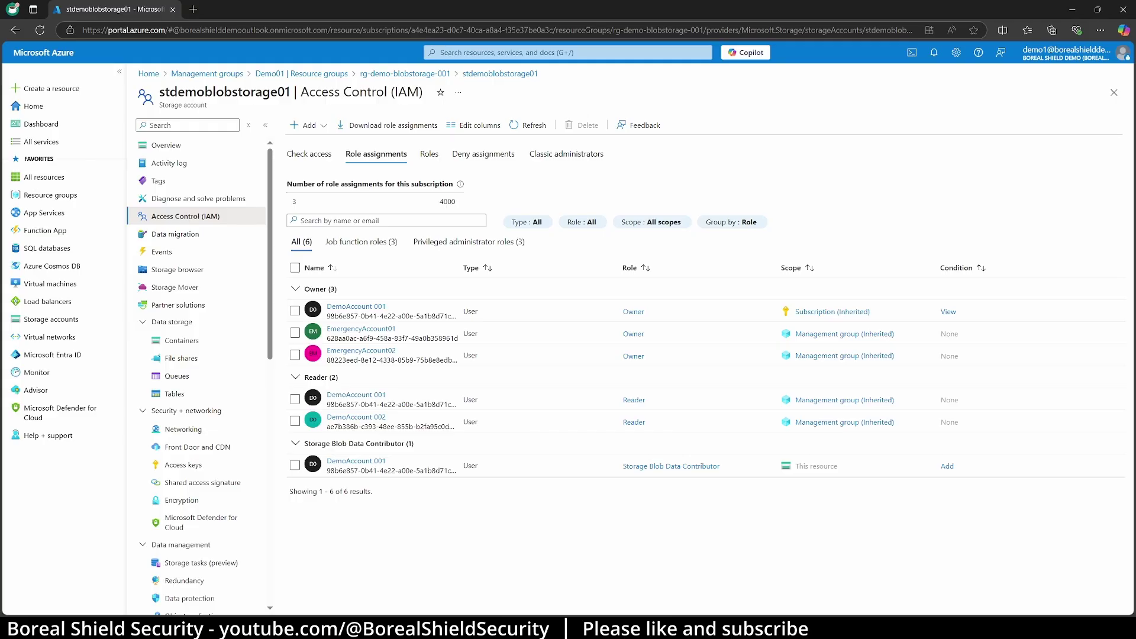
# Step: Review the storage account's encryption settings, including customer-managed key support, infrastructure encryption and encryption scopes
pyautogui.click(181, 500)
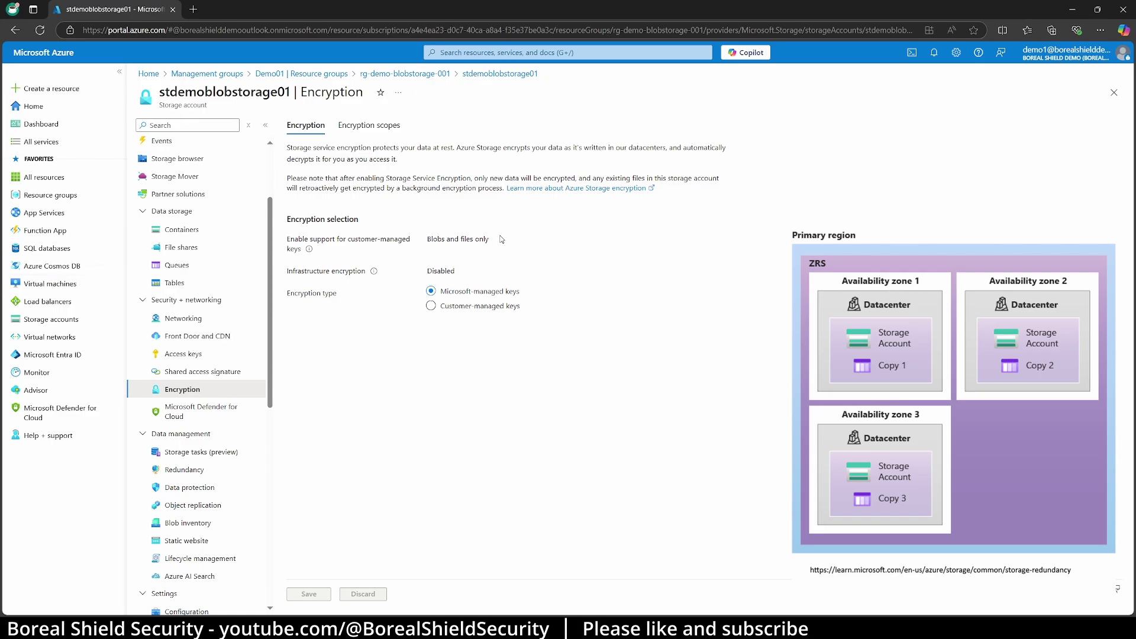
pyautogui.moveTo(493, 239); pyautogui.dragTo(350, 236)
pyautogui.click(679, 259)
pyautogui.moveTo(287, 268); pyautogui.dragTo(463, 269)
pyautogui.click(686, 235)
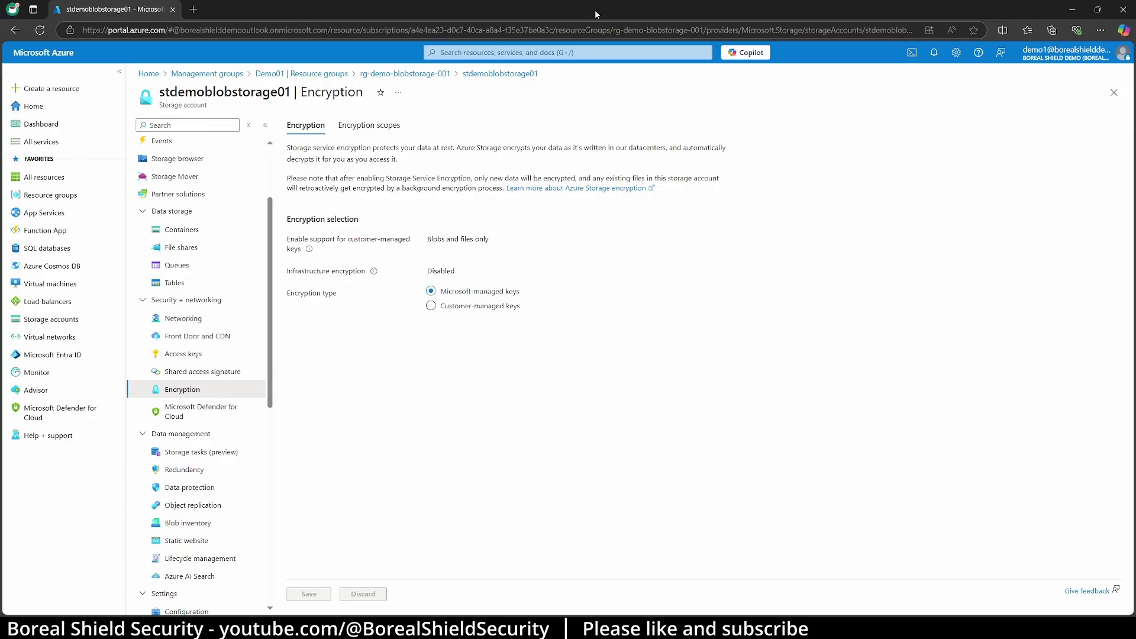
pyautogui.click(370, 125)
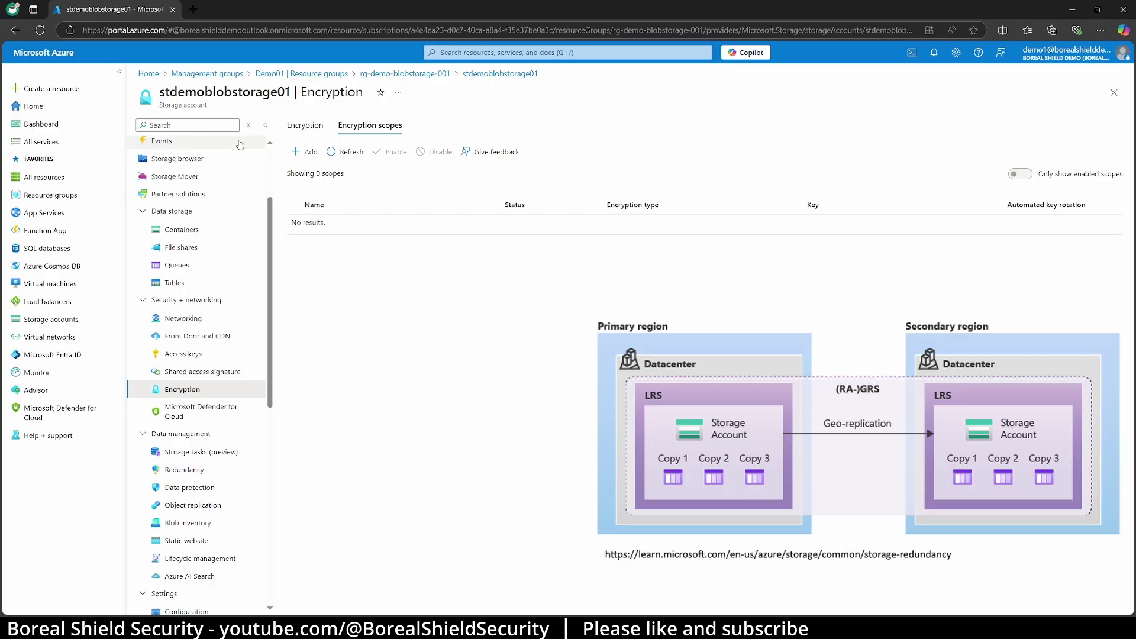
pyautogui.click(305, 125)
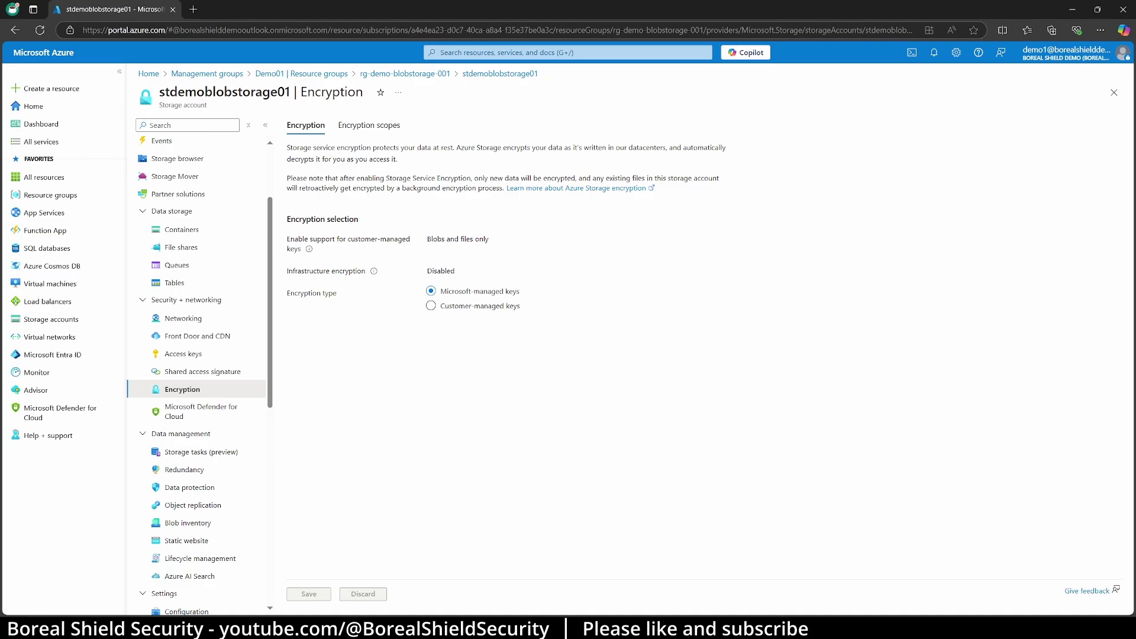
# Step: View the storage account's Microsoft Defender for Cloud options and its redundancy settings
pyautogui.click(201, 411)
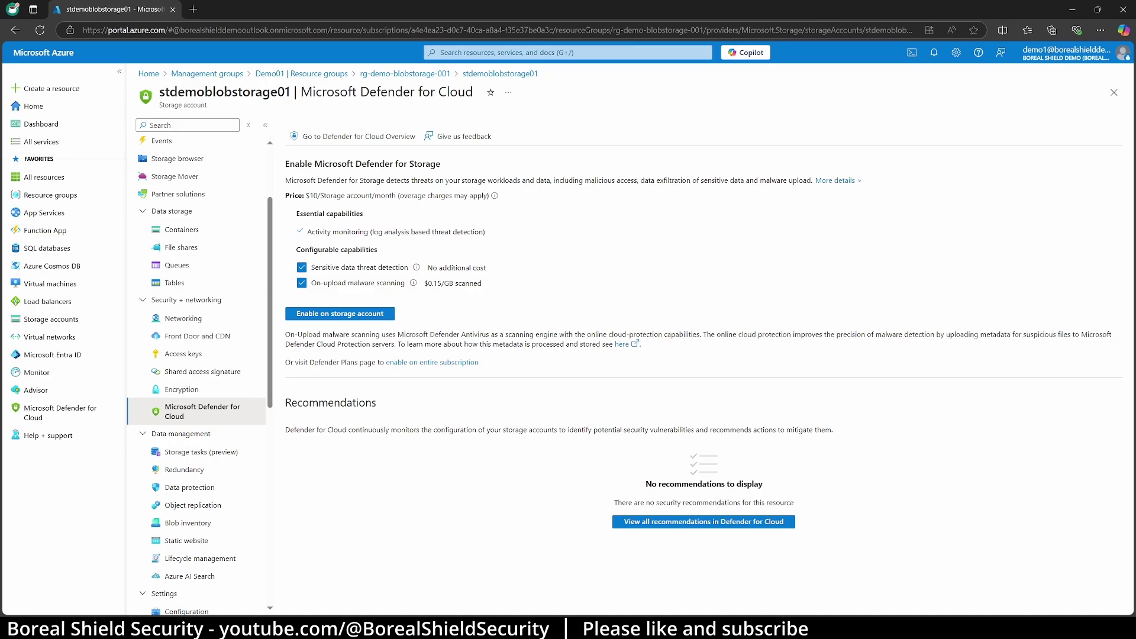
pyautogui.click(185, 469)
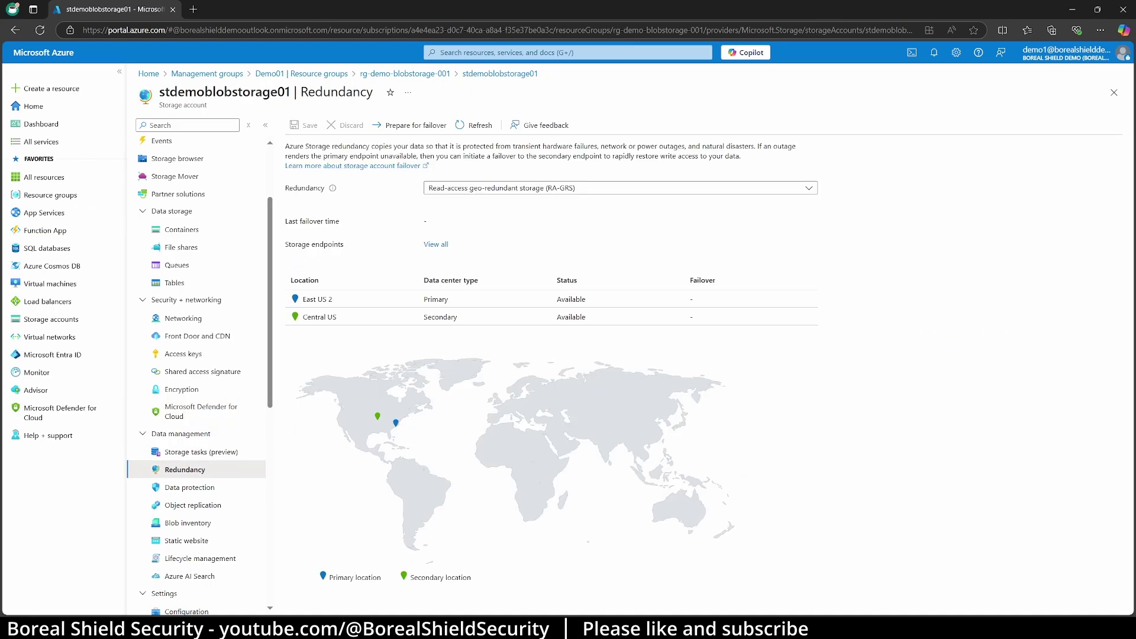
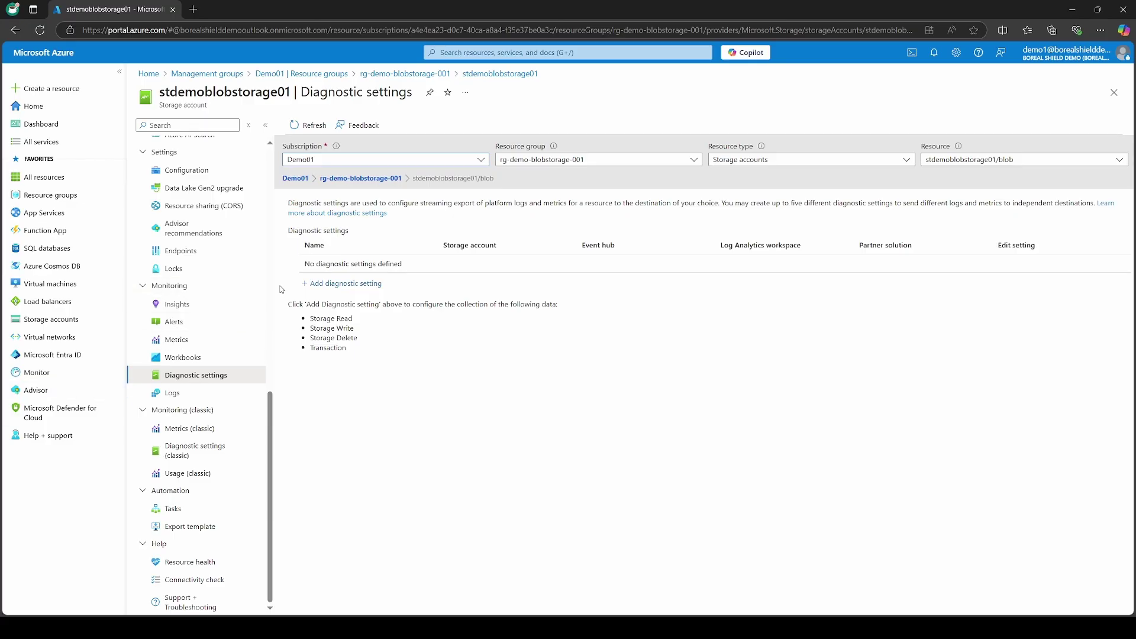
# Step: Examine the data categories collectable through the blob diagnostic settings, and open the storage account's activity log
pyautogui.moveTo(306, 319); pyautogui.dragTo(356, 349)
pyautogui.click(502, 462)
pyautogui.scroll(10, 213, 408)
pyautogui.click(221, 161)
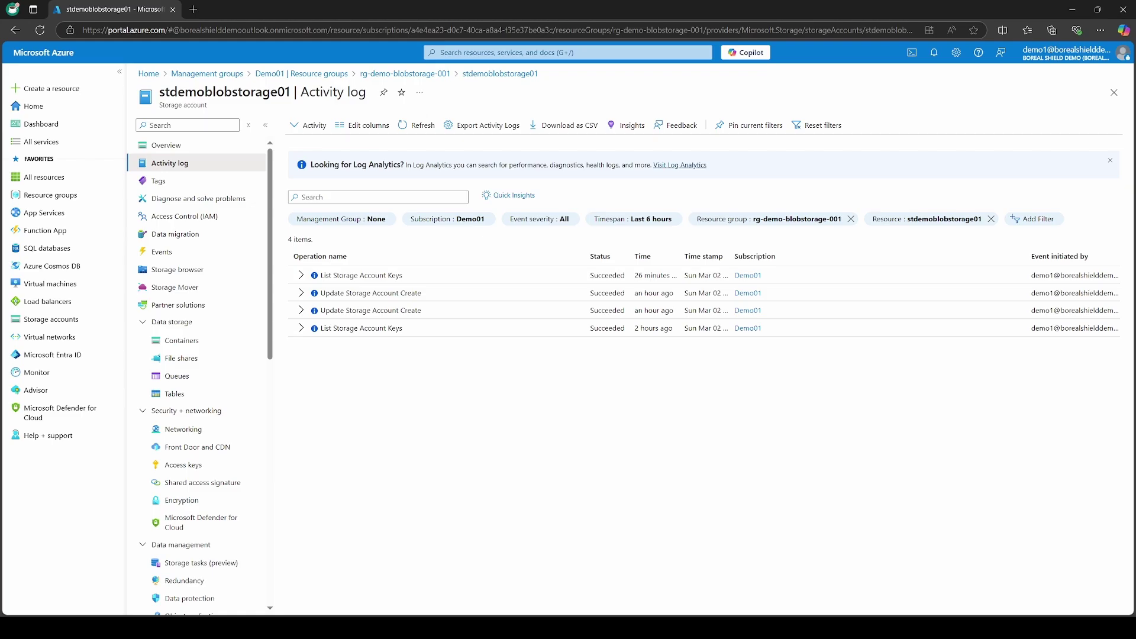
# Step: Open the storage account's locks and examine the lock types offered for a new lock, choosing Delete without creating it
pyautogui.scroll(-5, 195, 450)
pyautogui.scroll(-2, 196, 450)
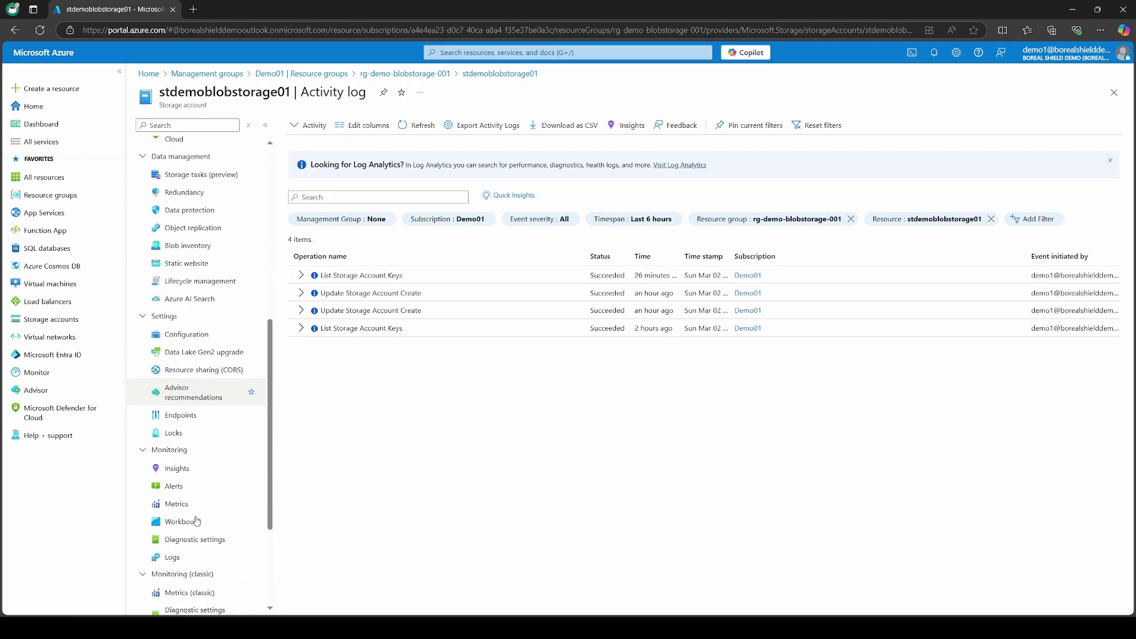
pyautogui.click(175, 433)
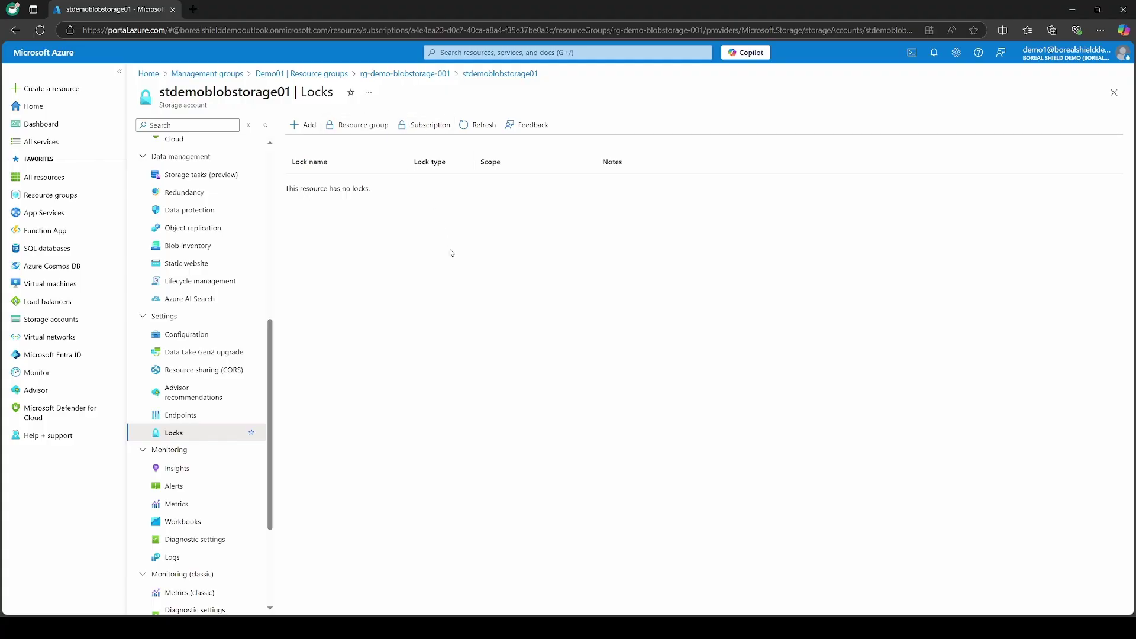
pyautogui.click(304, 124)
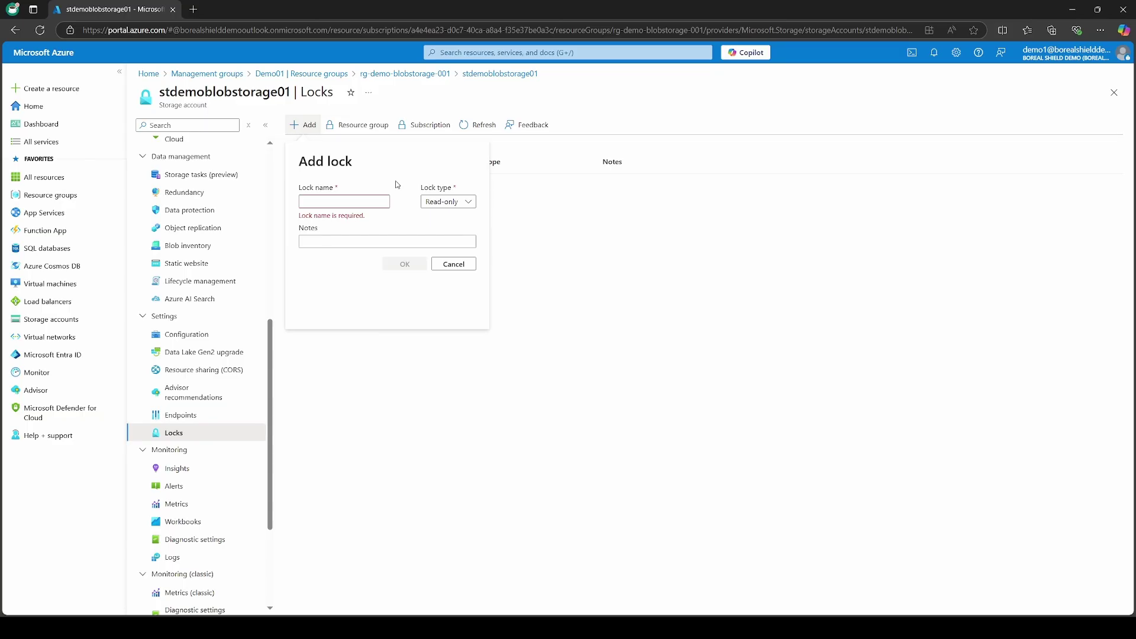
pyautogui.click(450, 202)
pyautogui.click(445, 235)
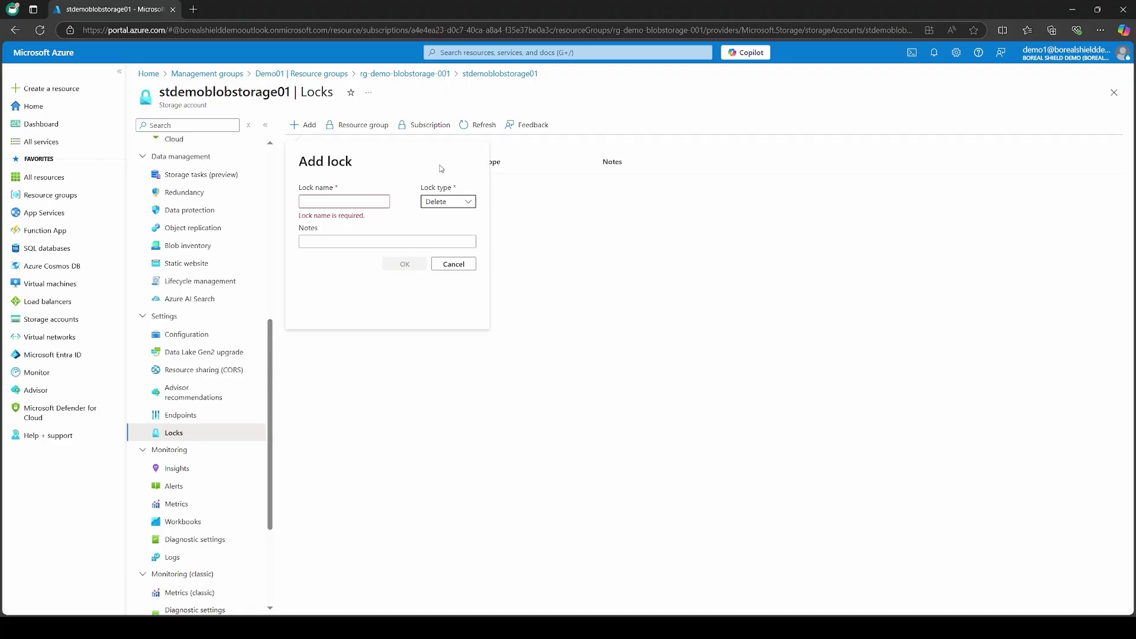
pyautogui.click(453, 205)
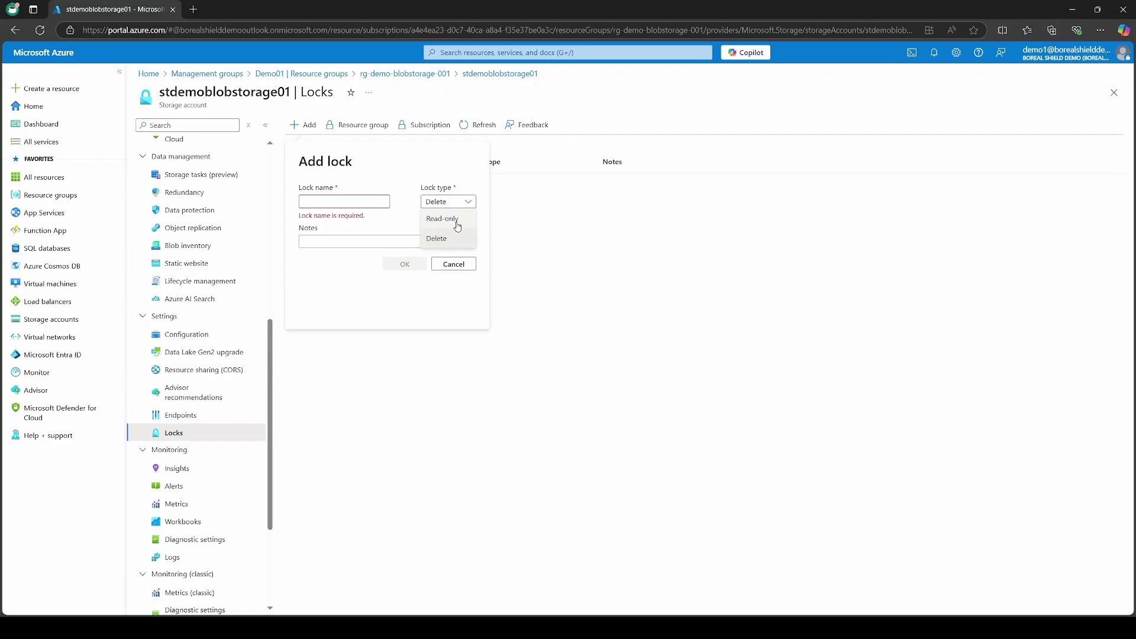
pyautogui.click(444, 237)
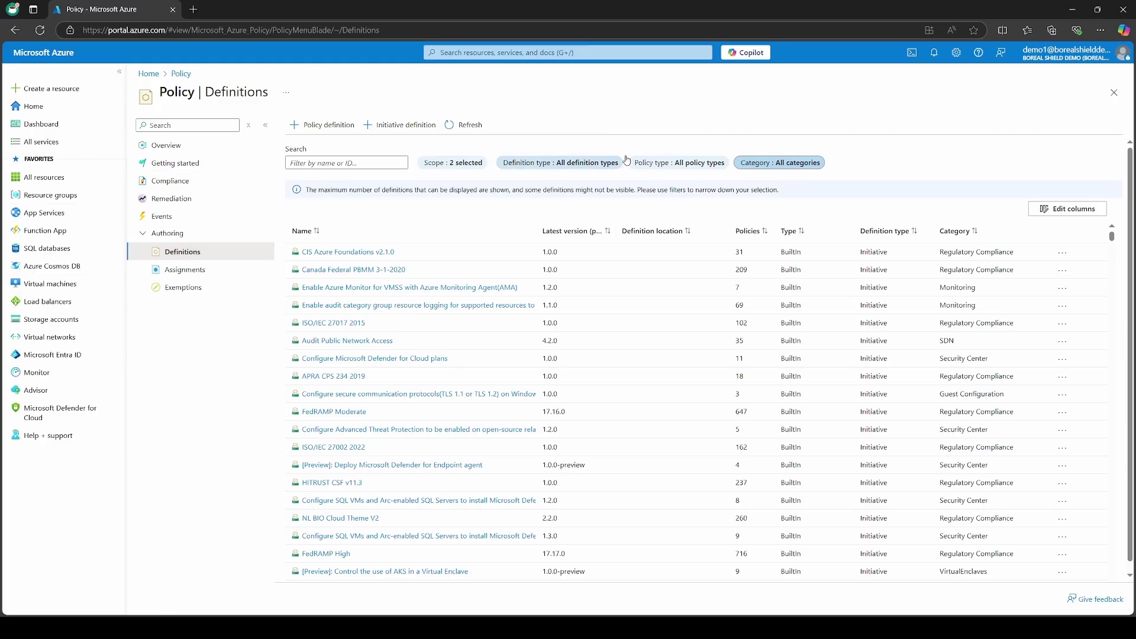
# Step: Filter the Azure Policy definitions to the Storage category and highlight the "Storage accounts should disable public network access" policy
pyautogui.click(779, 163)
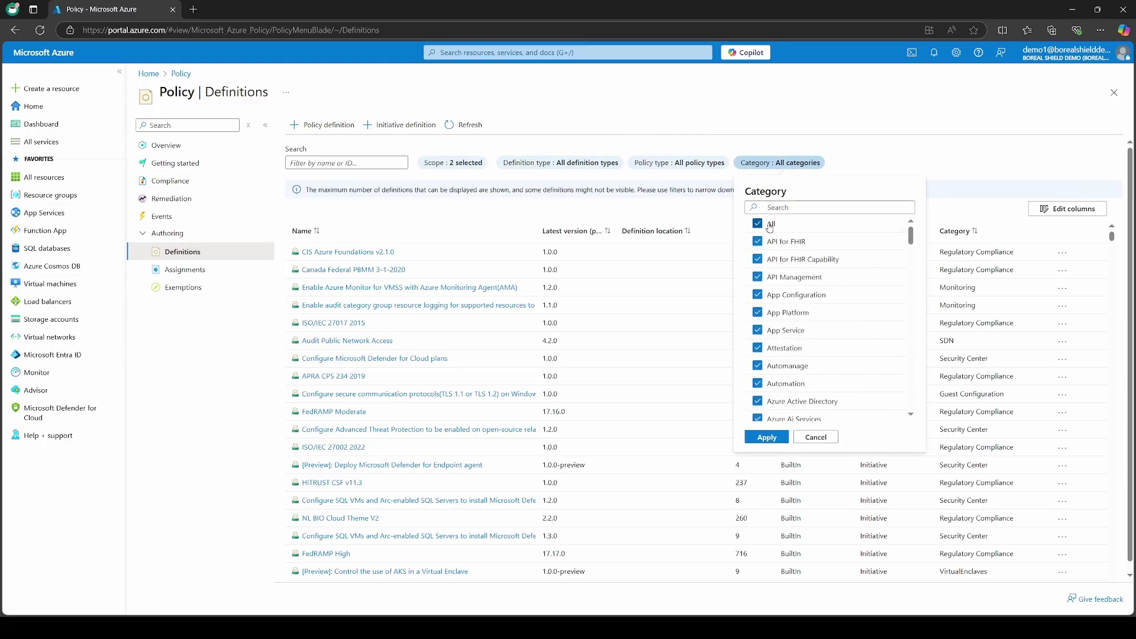
pyautogui.click(796, 206)
pyautogui.write('sto')
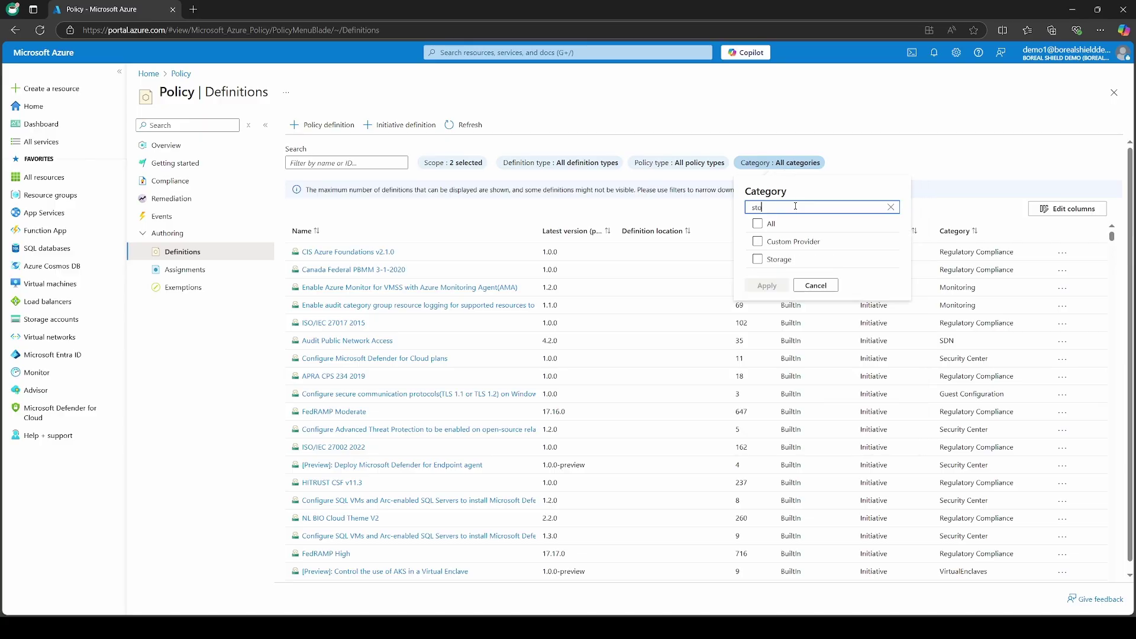
pyautogui.click(775, 258)
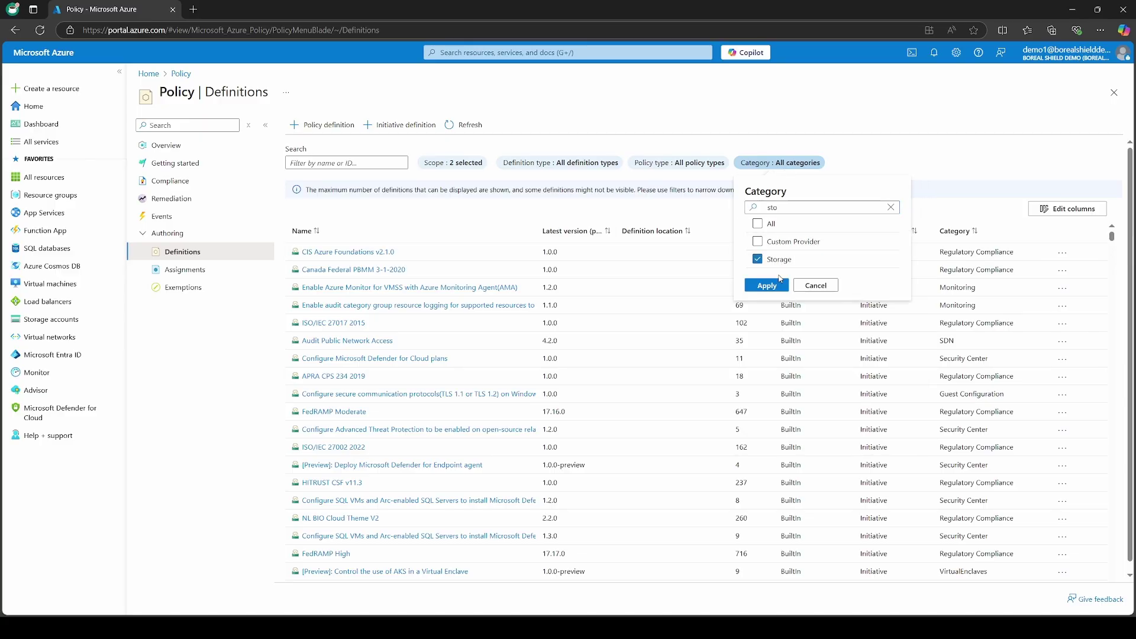
pyautogui.click(767, 285)
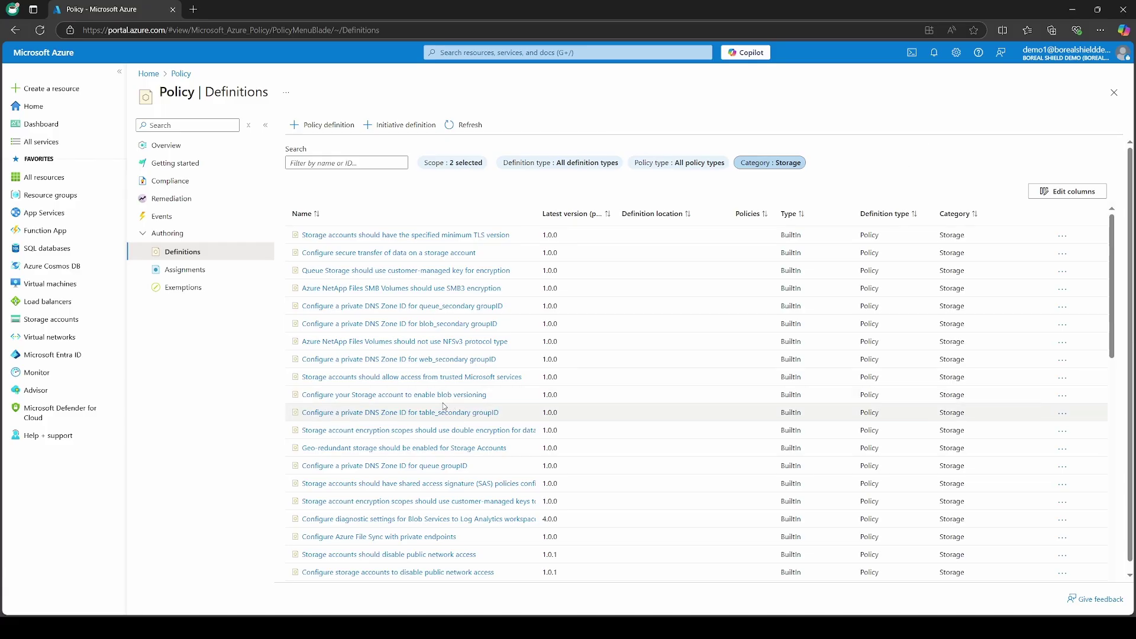
pyautogui.scroll(-1, 459, 537)
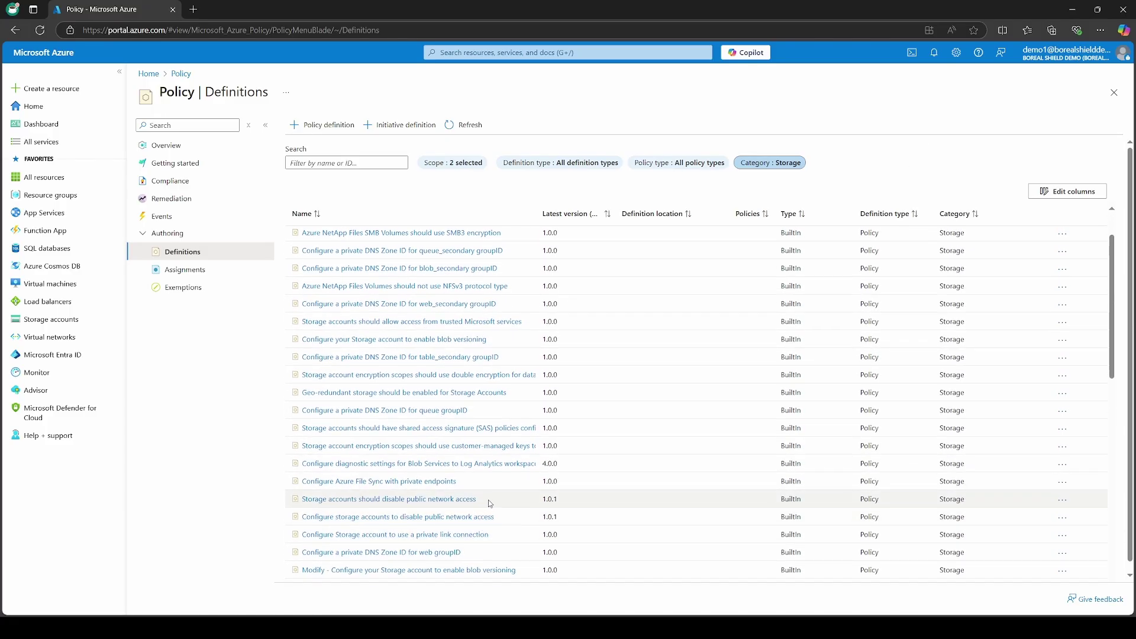
pyautogui.moveTo(477, 499); pyautogui.dragTo(319, 499)
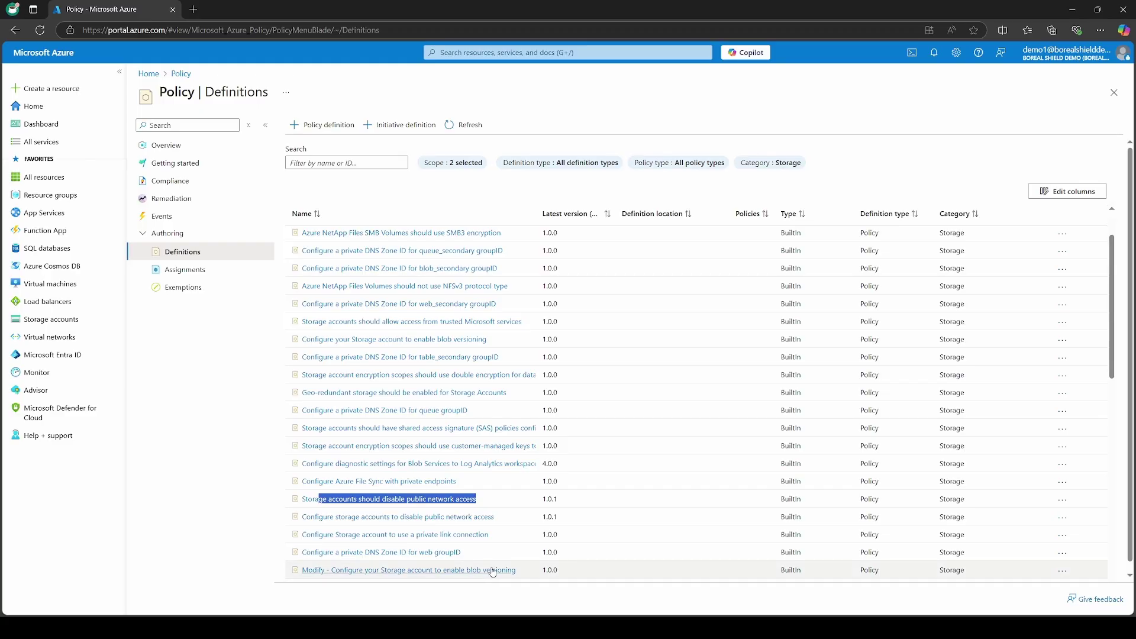